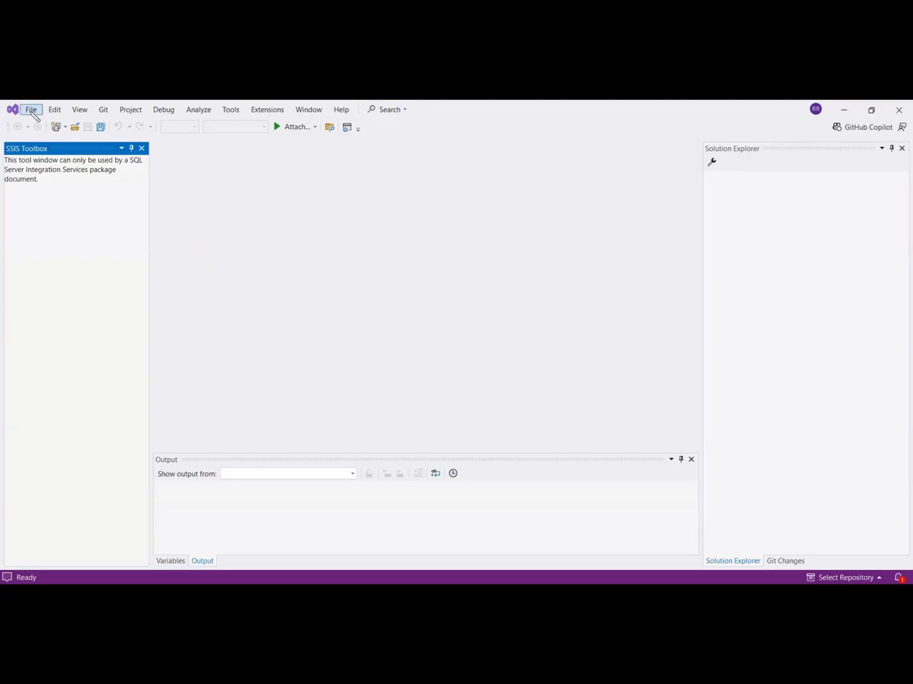
Create a new Integration Services Project named Integration Services Project1 in C:\Downloads\New folder\.
{"action": "left_click", "coordinate": [31, 113]}
{"action": "mouse_move", "coordinate": [36, 125]}
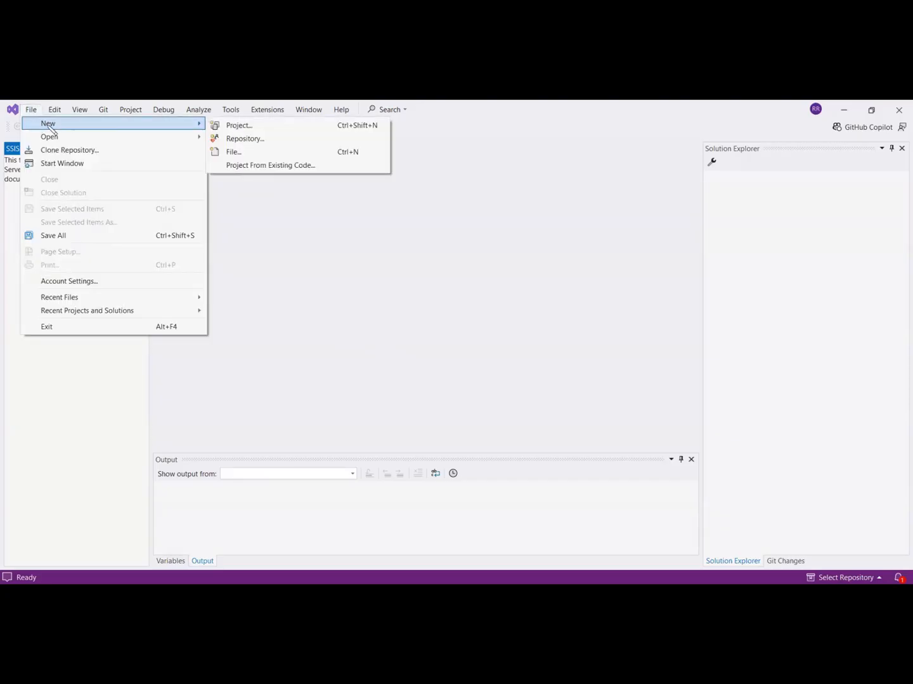
{"action": "left_click", "coordinate": [241, 121]}
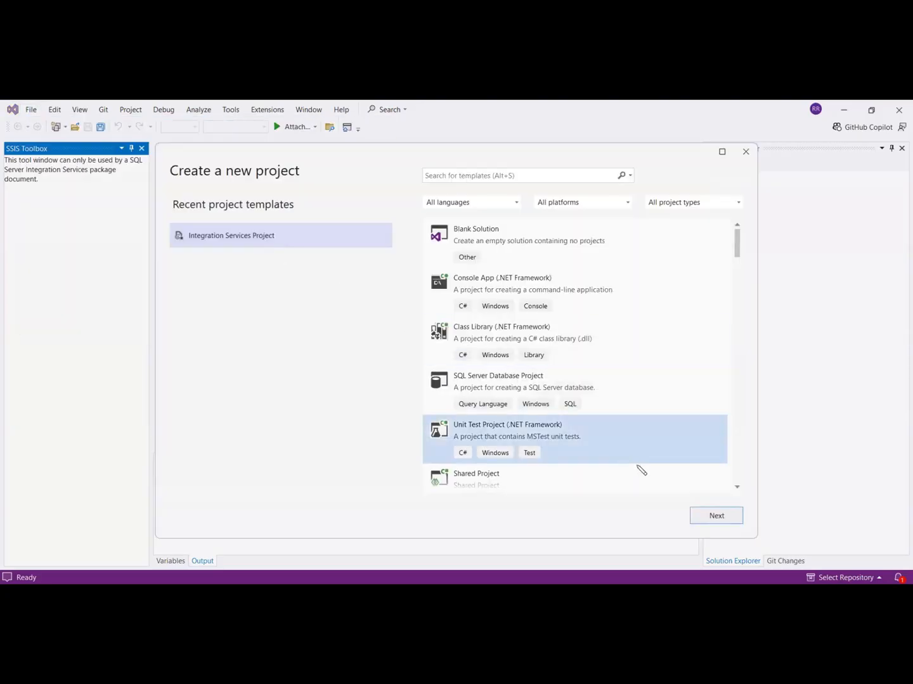
{"action": "left_click", "coordinate": [717, 516]}
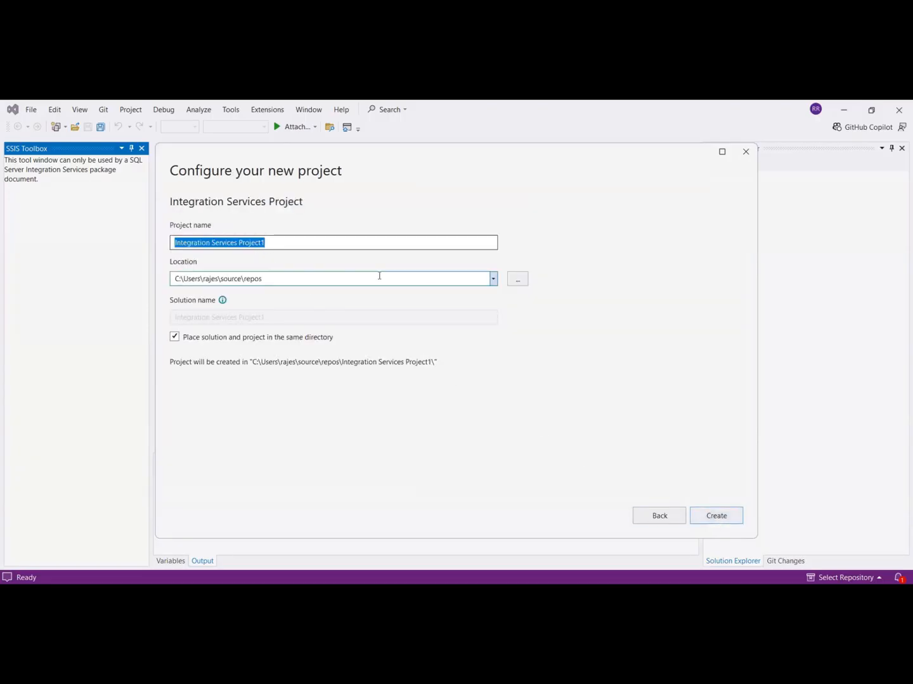
{"action": "left_click", "coordinate": [517, 279]}
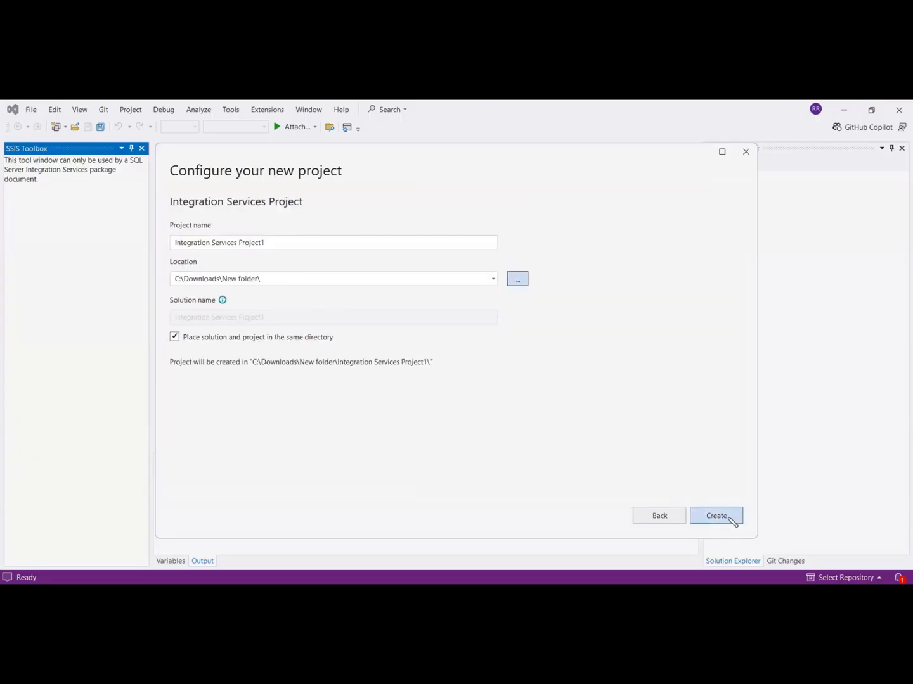
{"action": "left_click", "coordinate": [729, 517]}
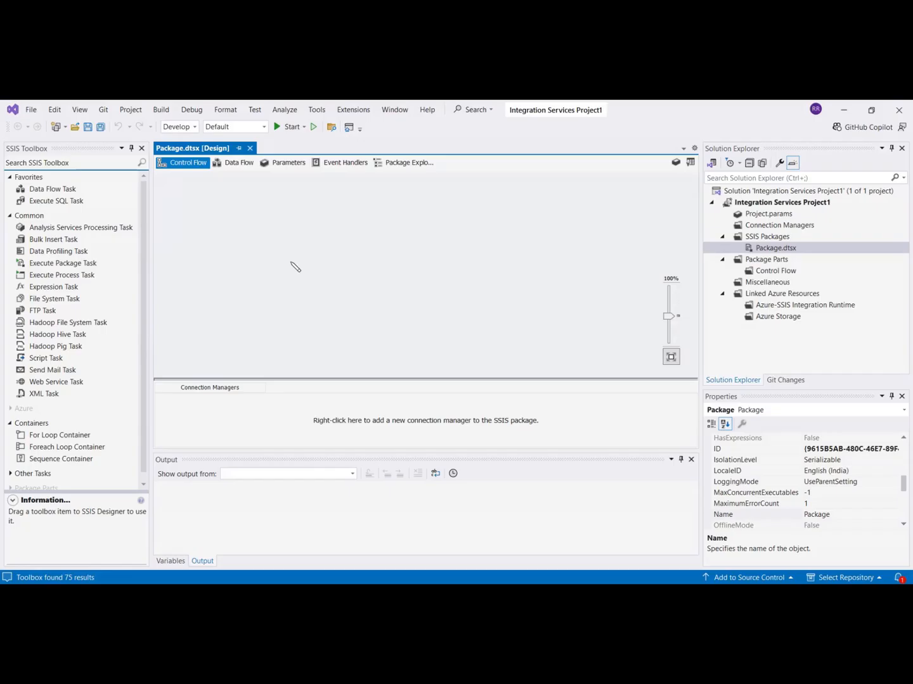
Add a Data Flow Task to the package's control flow and open it for editing.
{"action": "left_click", "coordinate": [52, 189]}
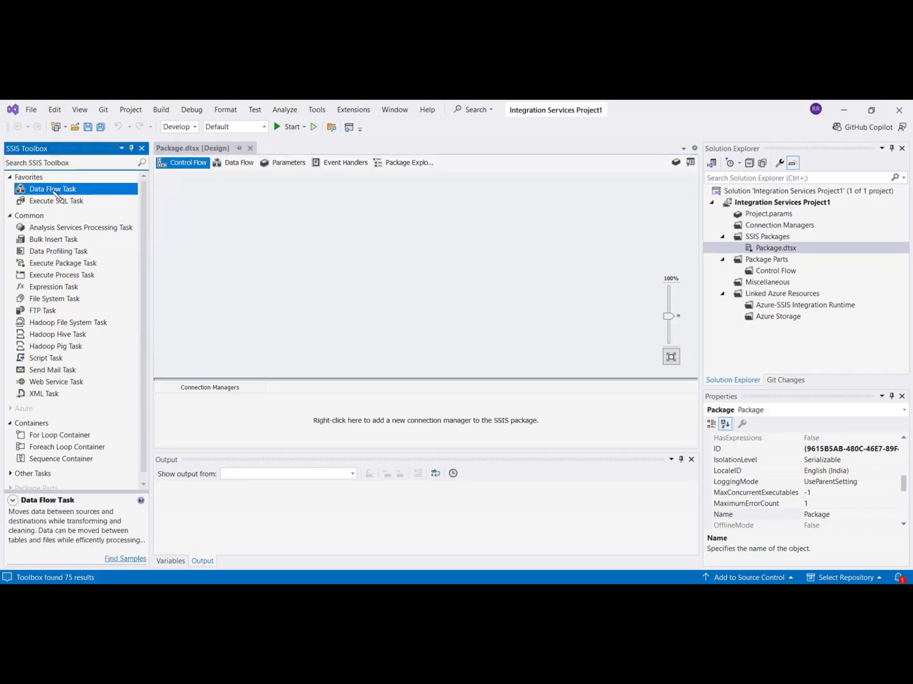
{"action": "left_click_drag", "start_coordinate": [52, 188], "coordinate": [337, 271]}
{"action": "double_click", "coordinate": [337, 272]}
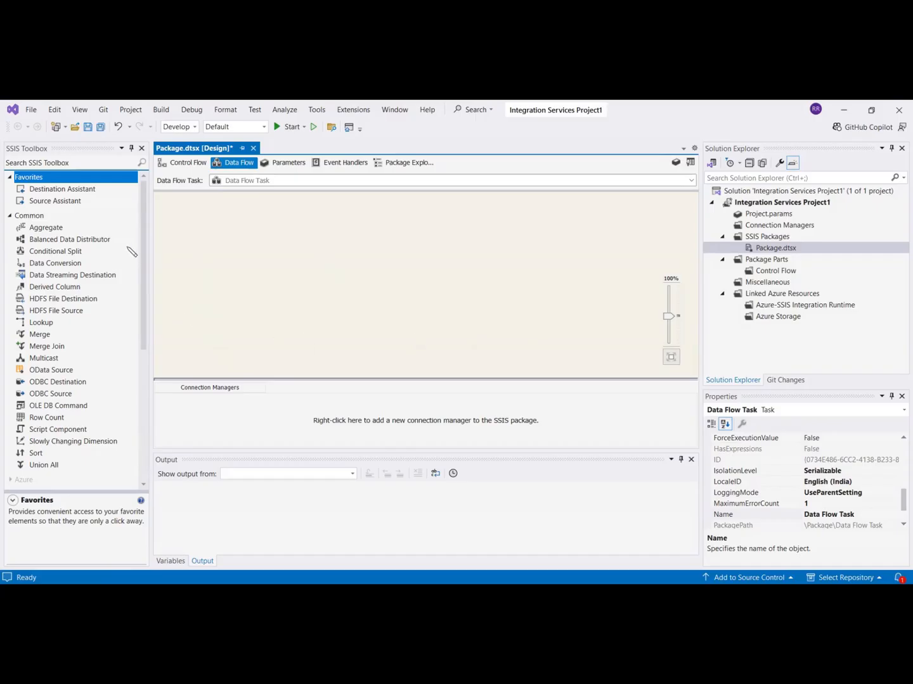
Add an OLE DB Source to the data flow and place it in the upper part of the canvas.
{"action": "scroll", "coordinate": [131, 253], "scroll_direction": "down", "scroll_amount": 6}
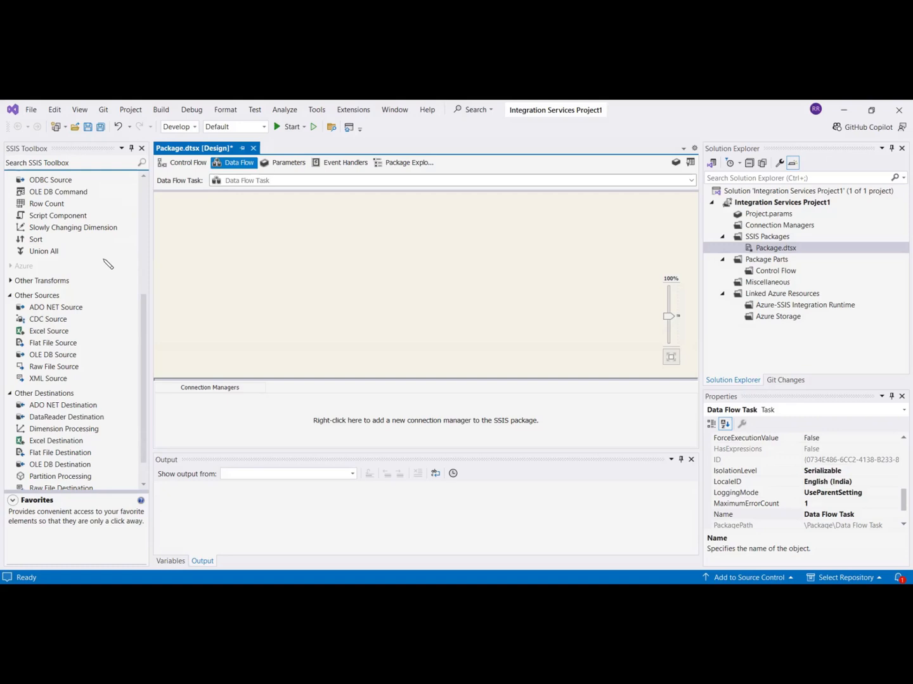
{"action": "scroll", "coordinate": [107, 263], "scroll_direction": "up", "scroll_amount": 6}
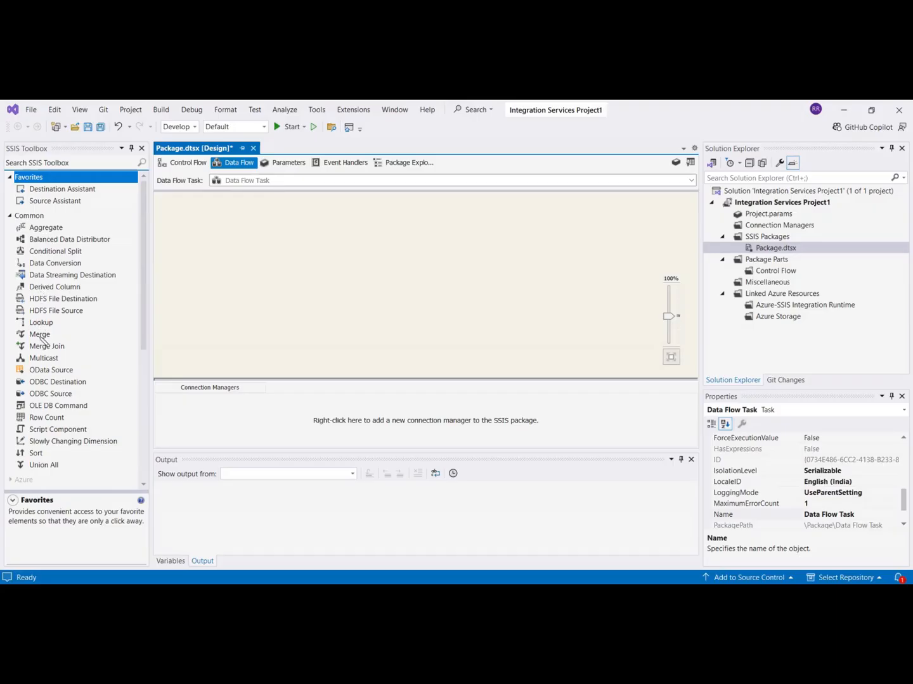
{"action": "scroll", "coordinate": [56, 339], "scroll_direction": "down", "scroll_amount": 4}
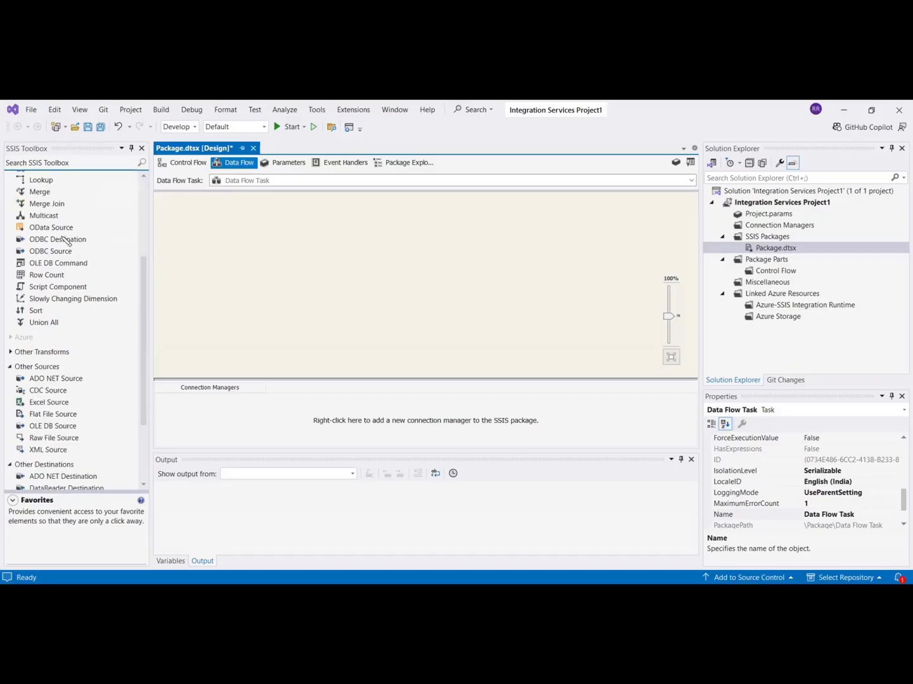
{"action": "scroll", "coordinate": [58, 329], "scroll_direction": "down", "scroll_amount": 3}
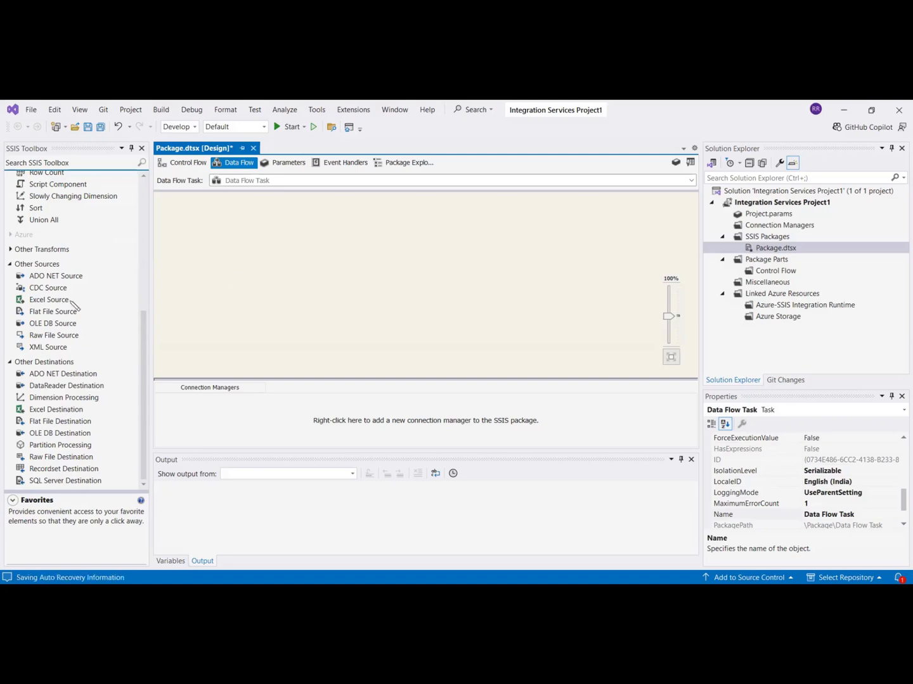
{"action": "double_click", "coordinate": [51, 327]}
{"action": "left_click_drag", "start_coordinate": [183, 215], "coordinate": [266, 253]}
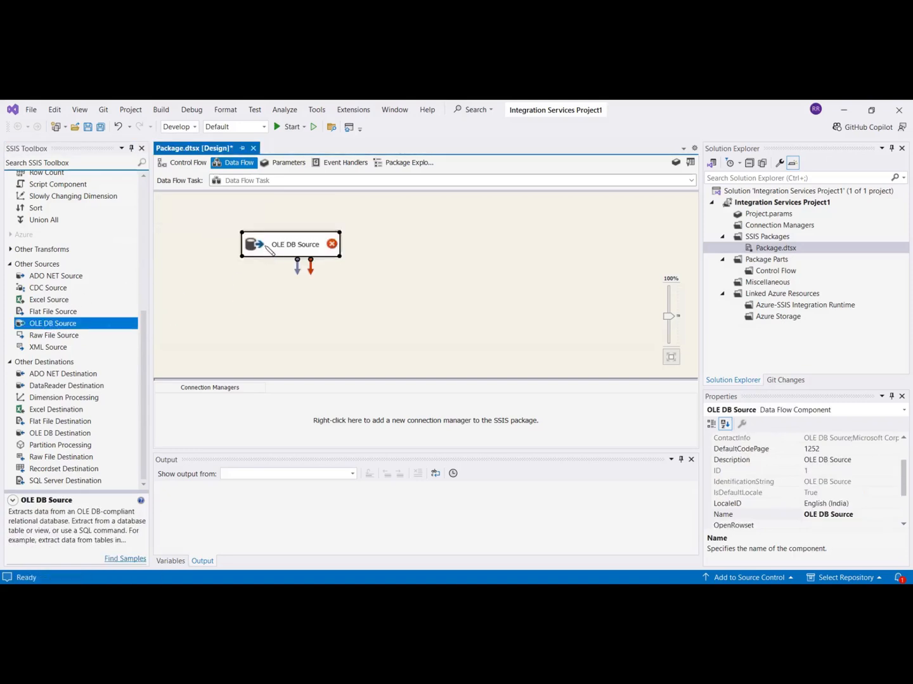
Set up a new OLE DB connection for the source to the FinTrain database on the SQLEXPRESS server, using Windows Authentication.
{"action": "double_click", "coordinate": [268, 249]}
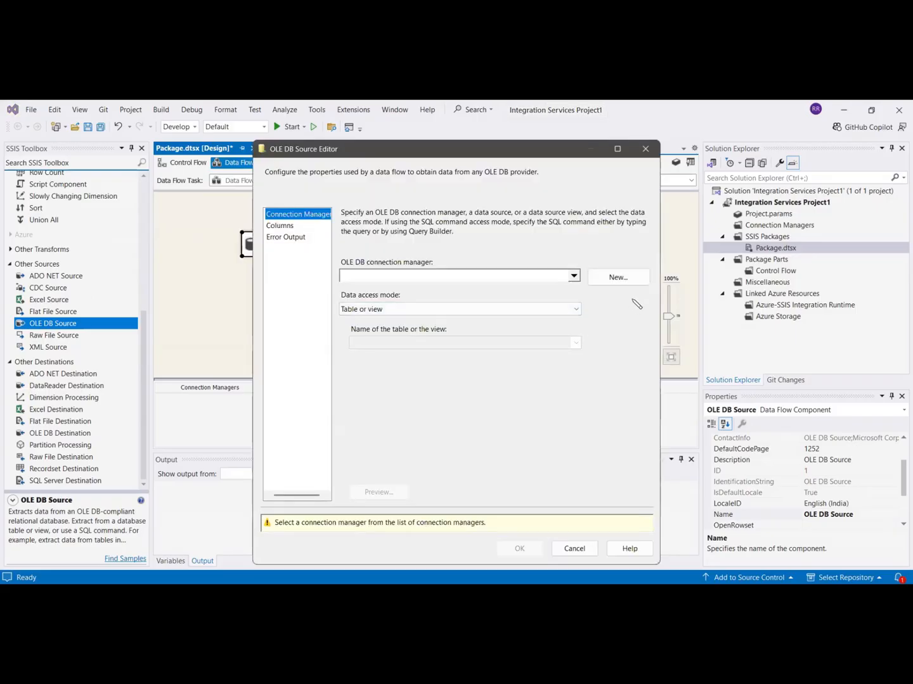
{"action": "left_click", "coordinate": [615, 277]}
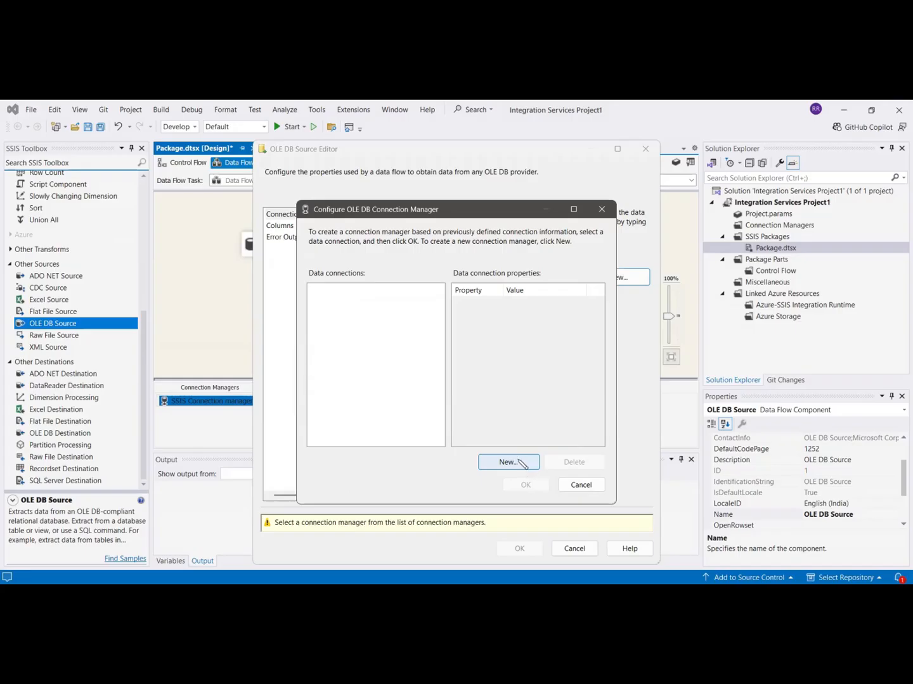
{"action": "left_click", "coordinate": [520, 463]}
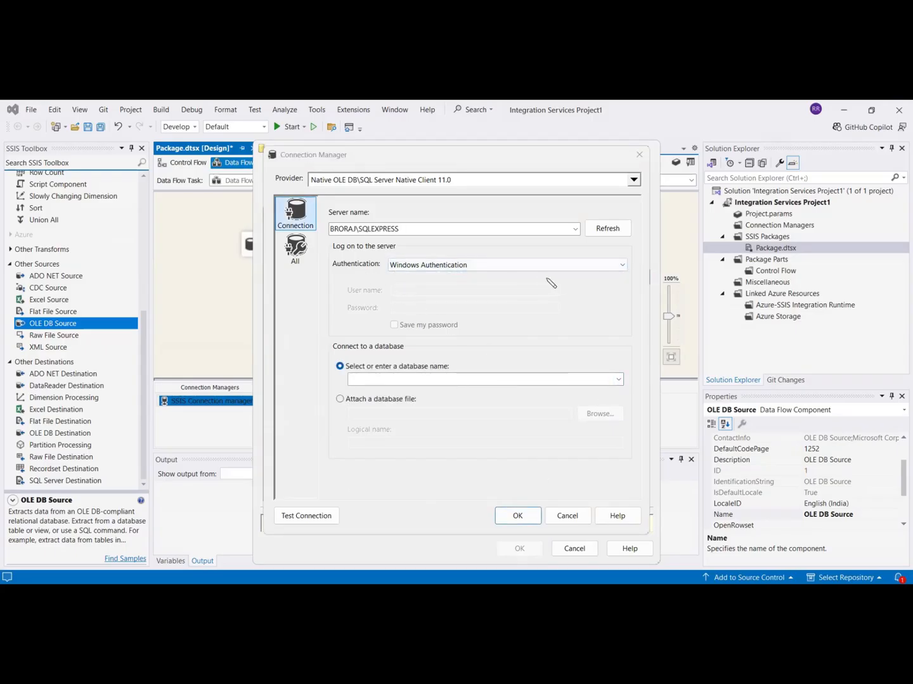
{"action": "left_click", "coordinate": [608, 266]}
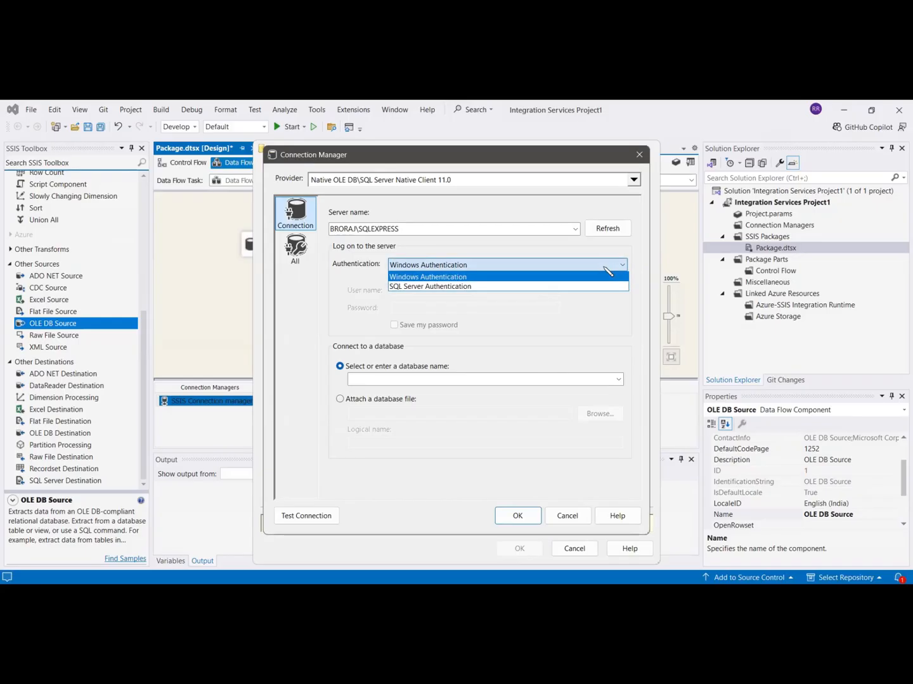
{"action": "left_click", "coordinate": [547, 357]}
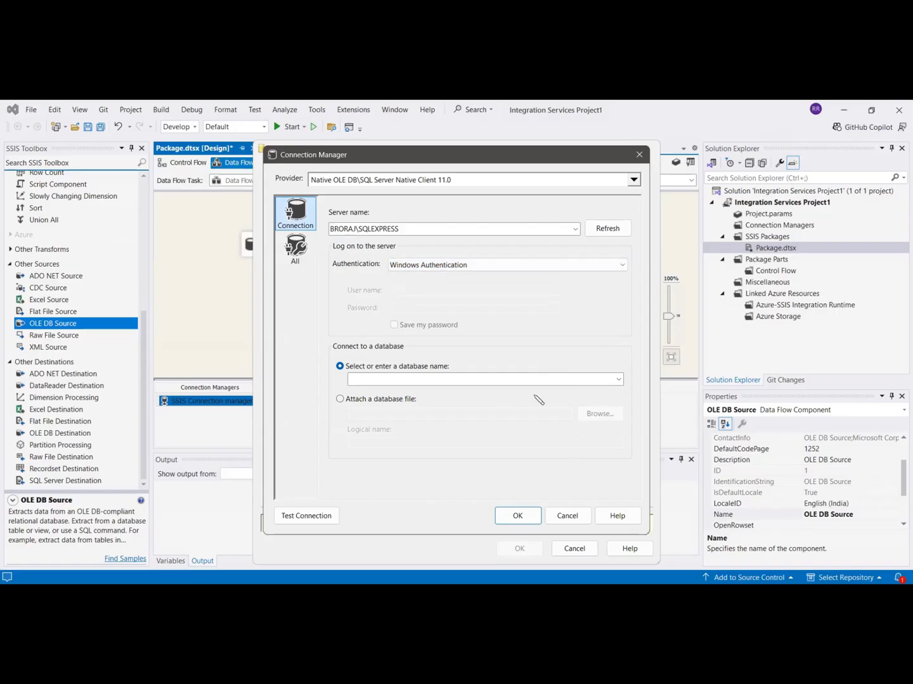
{"action": "left_click", "coordinate": [618, 379]}
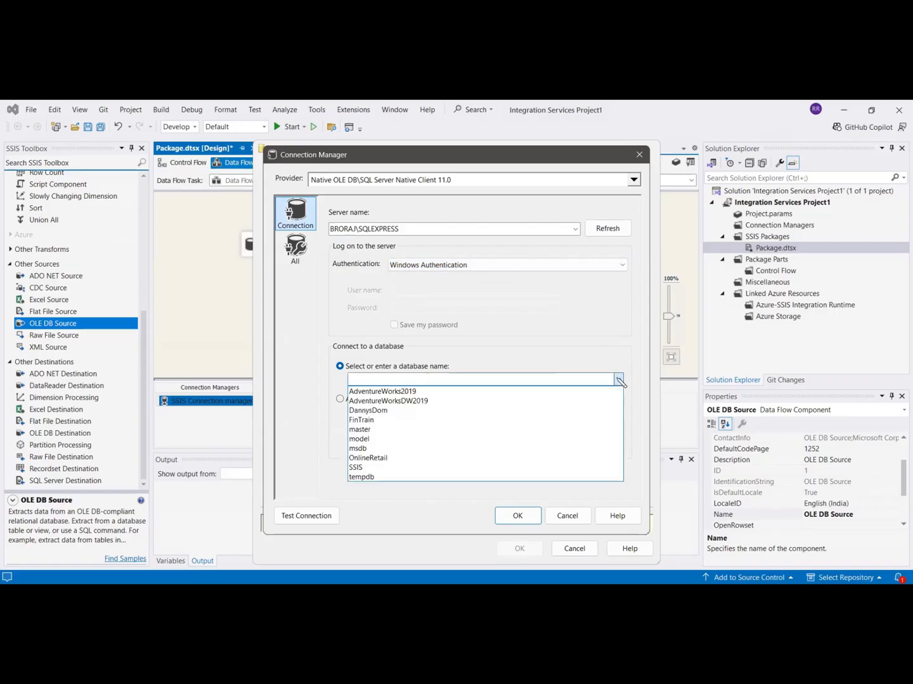
{"action": "left_click", "coordinate": [385, 421]}
Test the FinTrain connection and assign it to the OLE DB Source.
{"action": "left_click", "coordinate": [303, 516]}
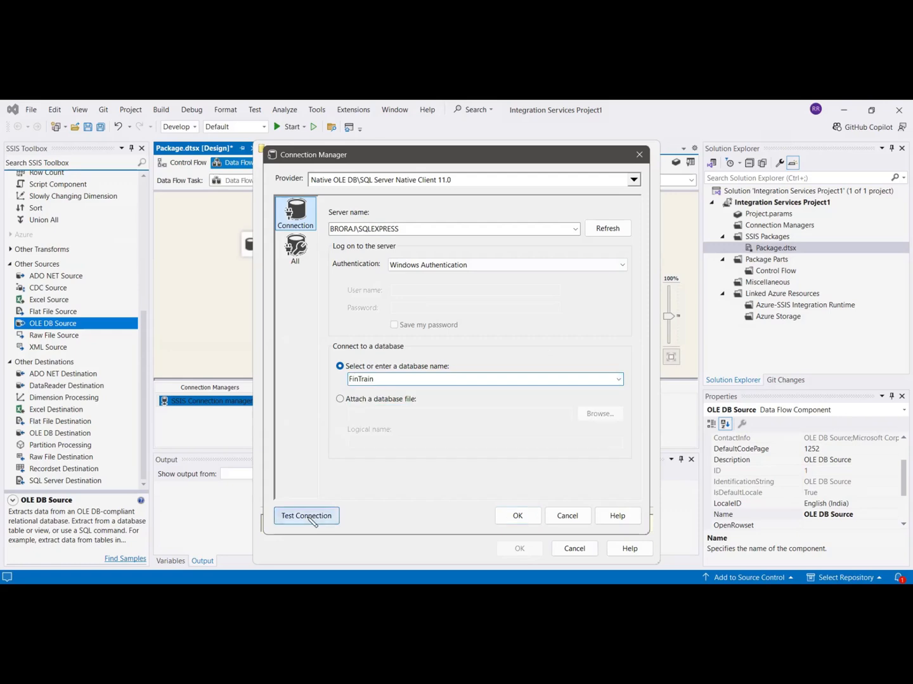
{"action": "left_click", "coordinate": [613, 364]}
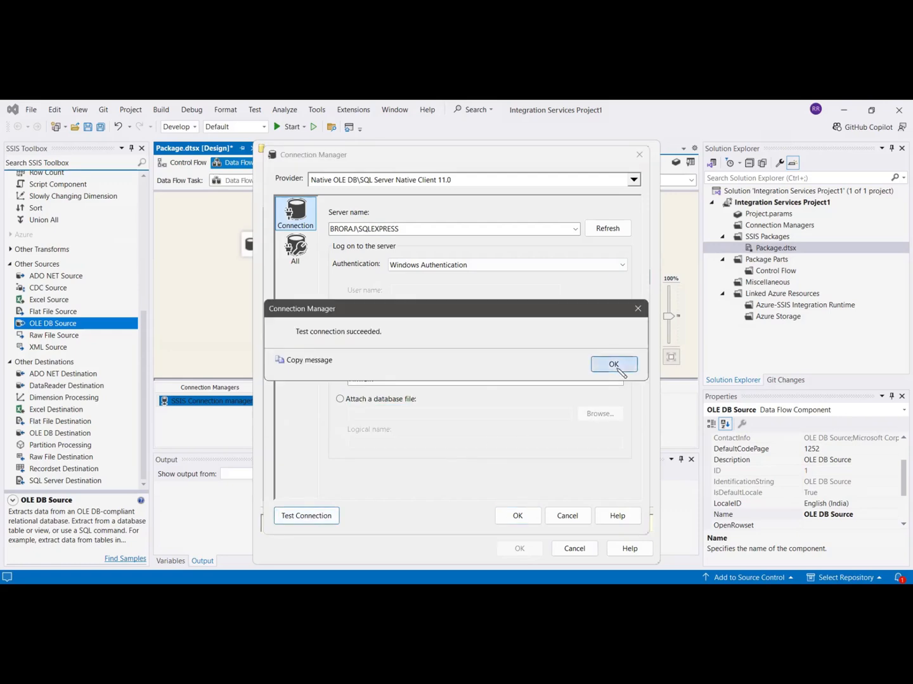
{"action": "left_click", "coordinate": [517, 516]}
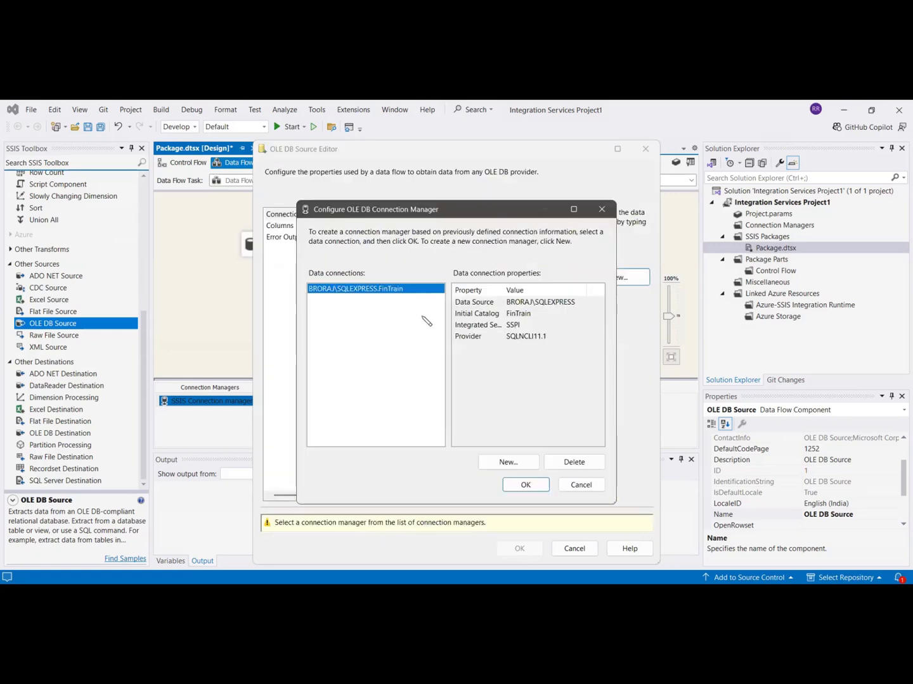
{"action": "left_click", "coordinate": [525, 486]}
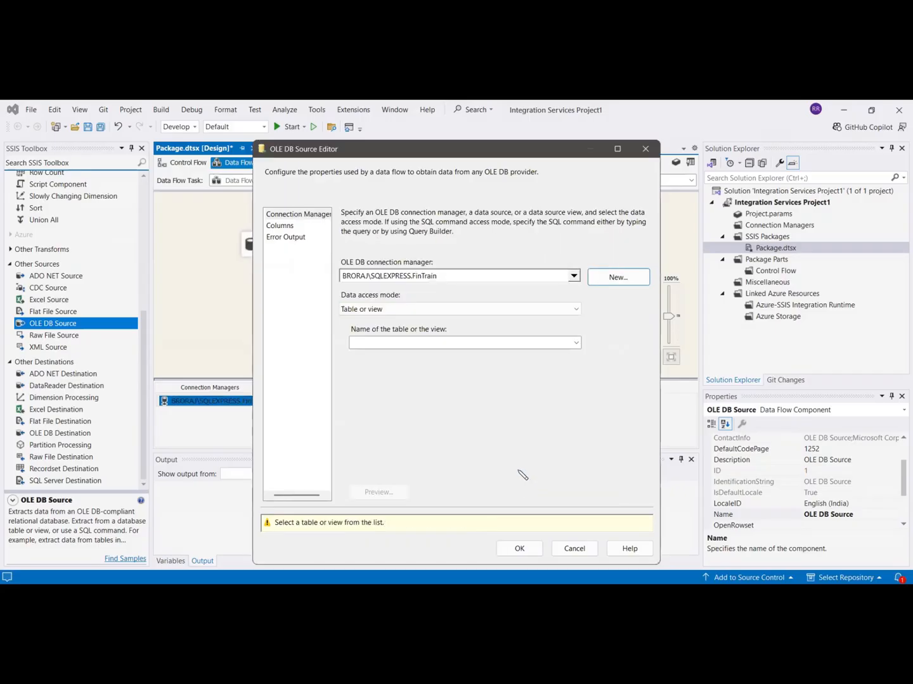
Choose [dbo].[Dim_Products] as the OLE DB Source's table, preview its rows and save the source settings.
{"action": "left_click", "coordinate": [576, 343]}
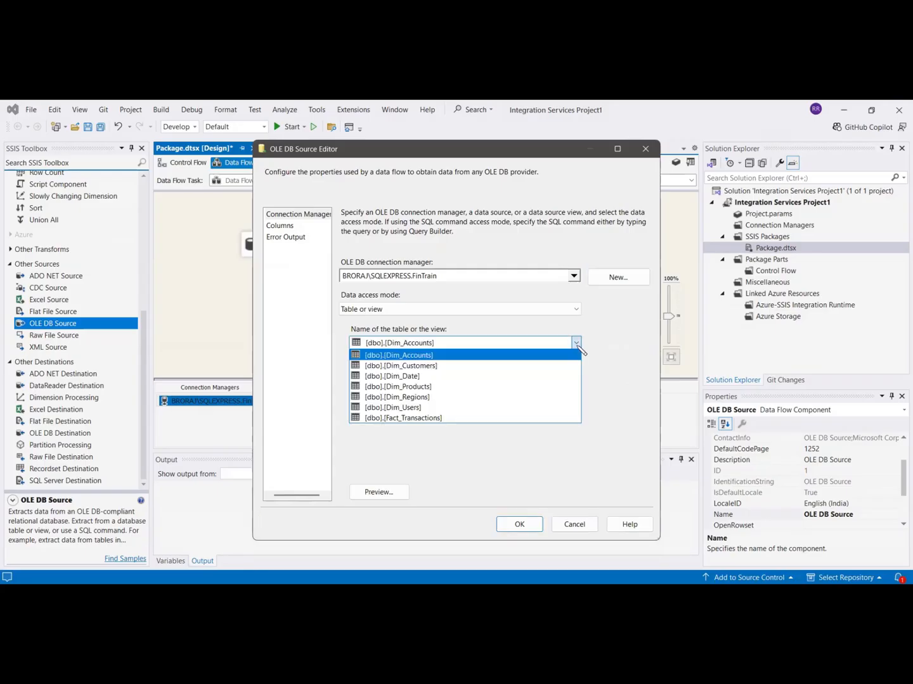
{"action": "left_click", "coordinate": [436, 387]}
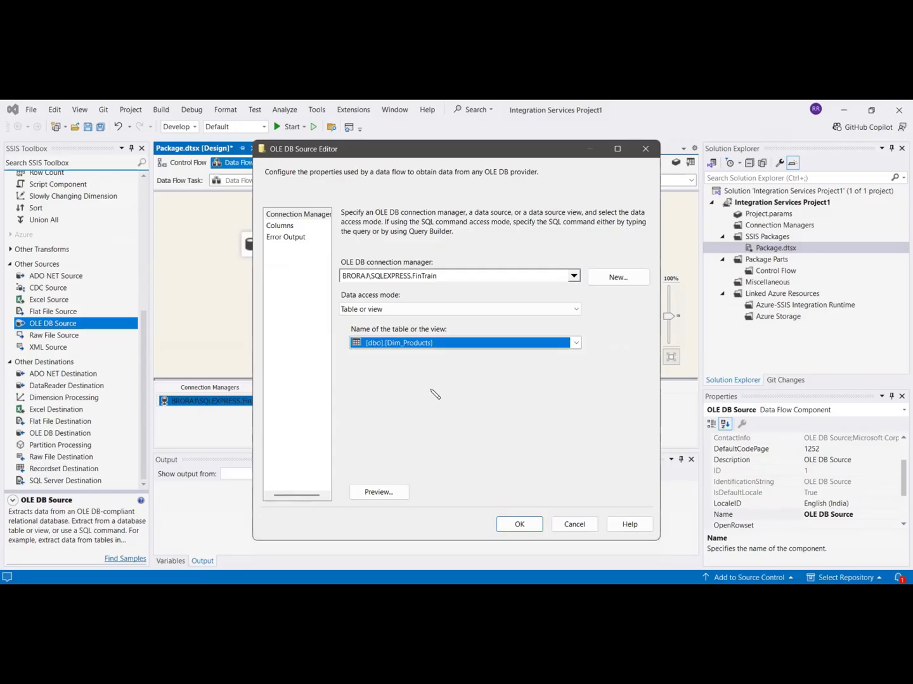
{"action": "left_click", "coordinate": [383, 493]}
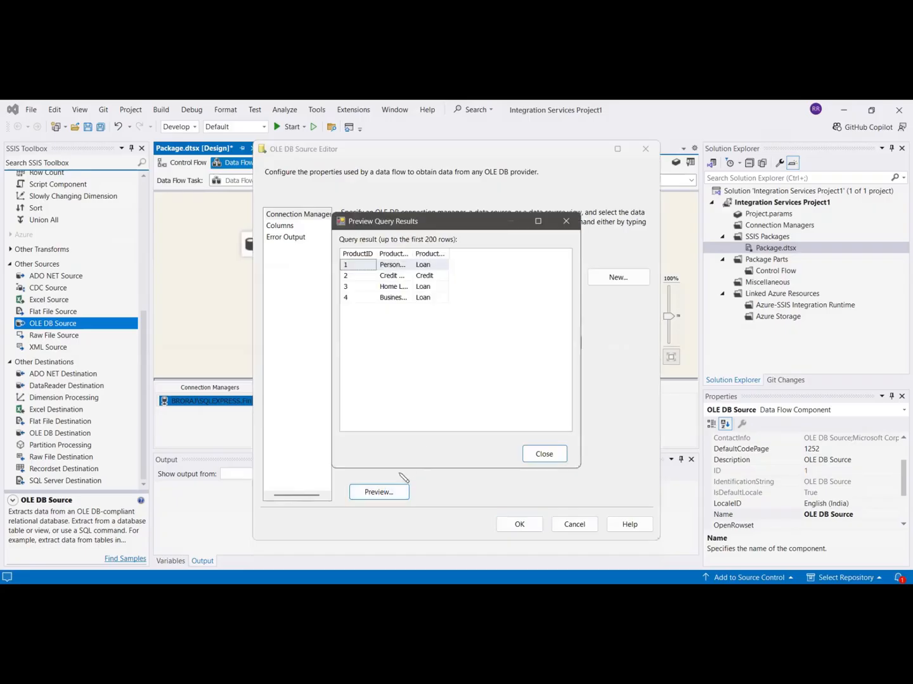
{"action": "left_click", "coordinate": [543, 454]}
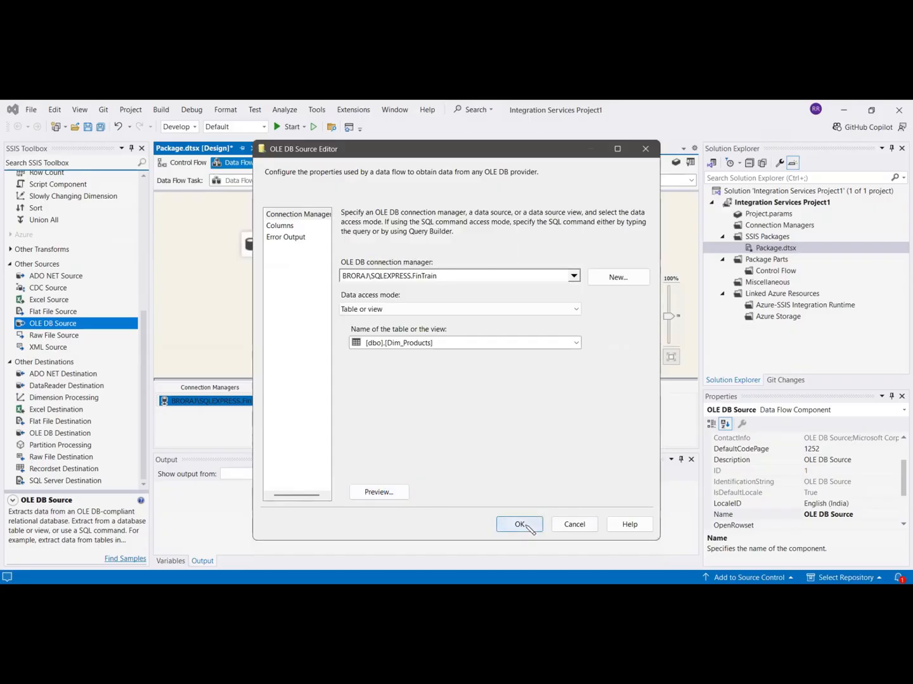
{"action": "left_click", "coordinate": [520, 525]}
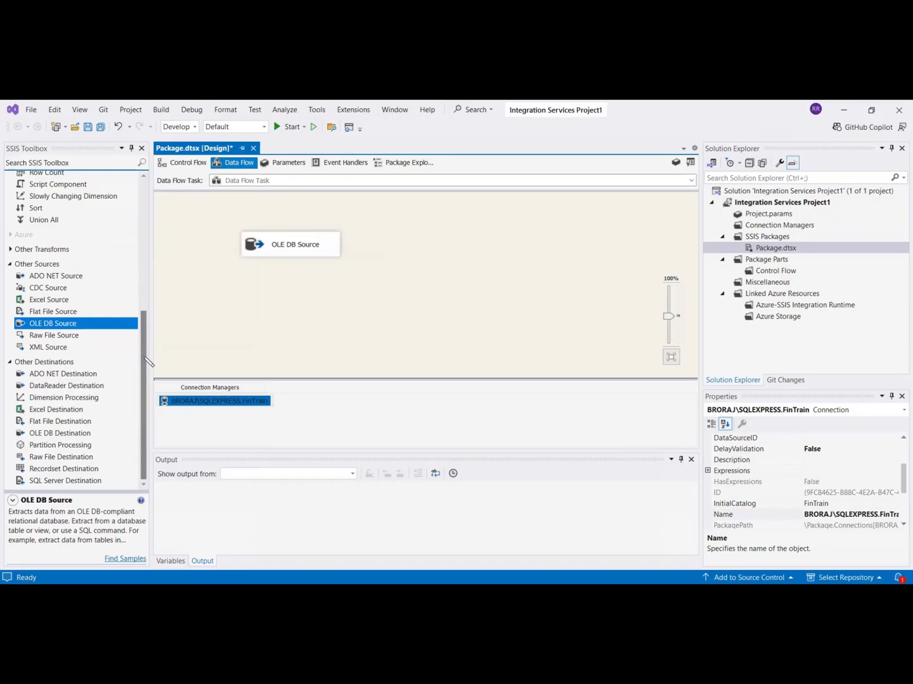
Add a Flat File Destination below the OLE DB Source and connect the source's data output to it.
{"action": "double_click", "coordinate": [52, 422]}
{"action": "left_click_drag", "start_coordinate": [217, 236], "coordinate": [437, 337]}
{"action": "left_click", "coordinate": [279, 246]}
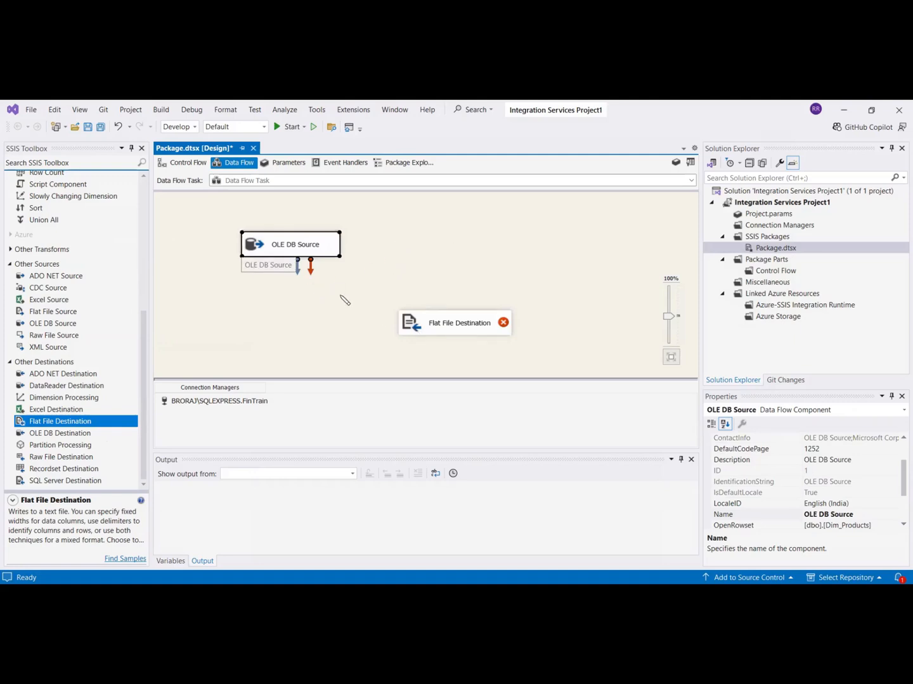
{"action": "left_click", "coordinate": [418, 334]}
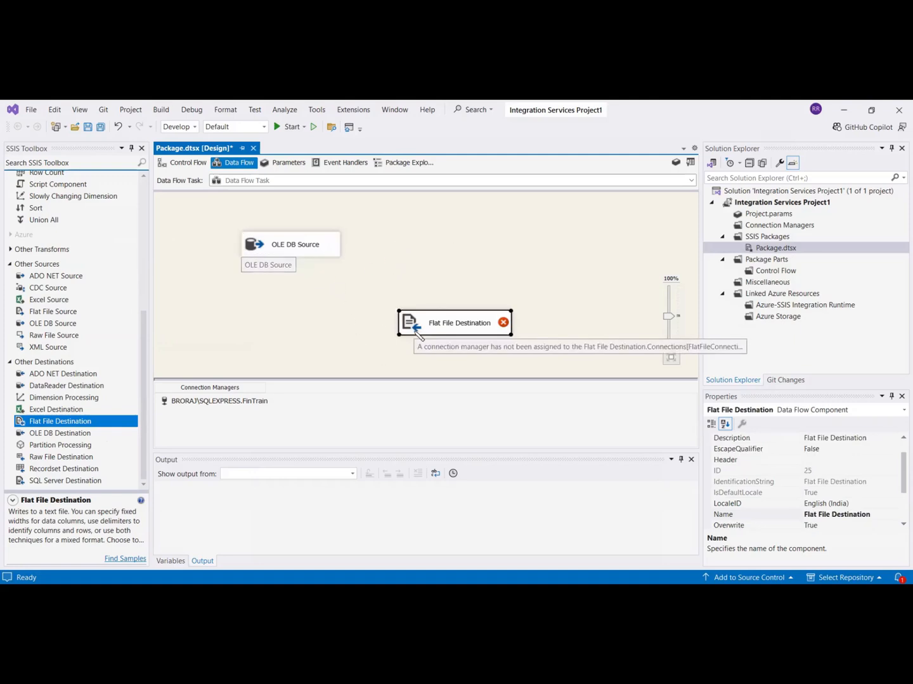
{"action": "left_click", "coordinate": [296, 254]}
{"action": "left_click_drag", "start_coordinate": [297, 267], "coordinate": [437, 328]}
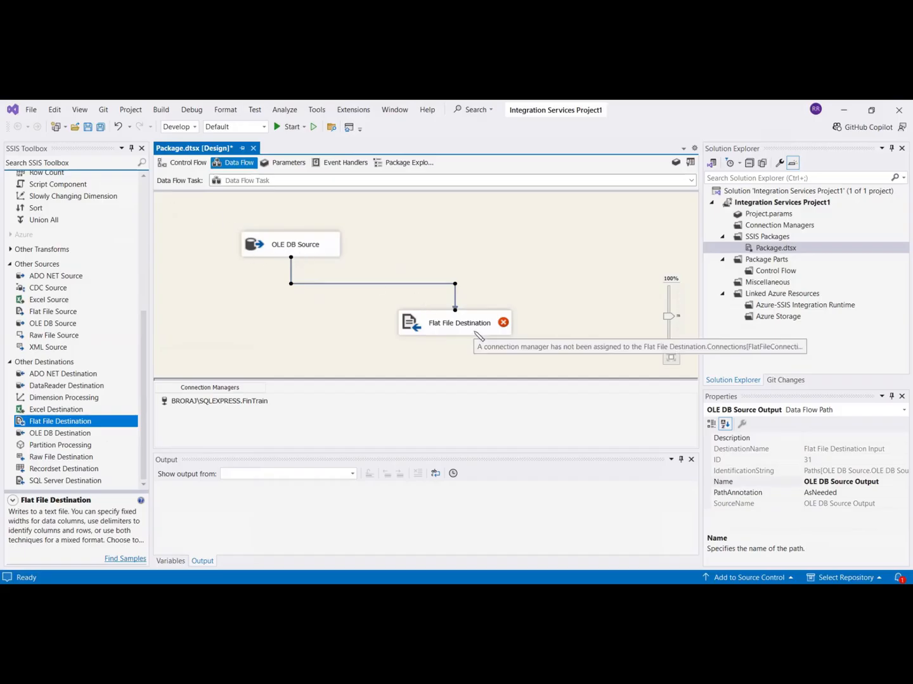
Start a new flat file connection manager for the Flat File Destination with the Delimited format.
{"action": "left_click", "coordinate": [422, 332]}
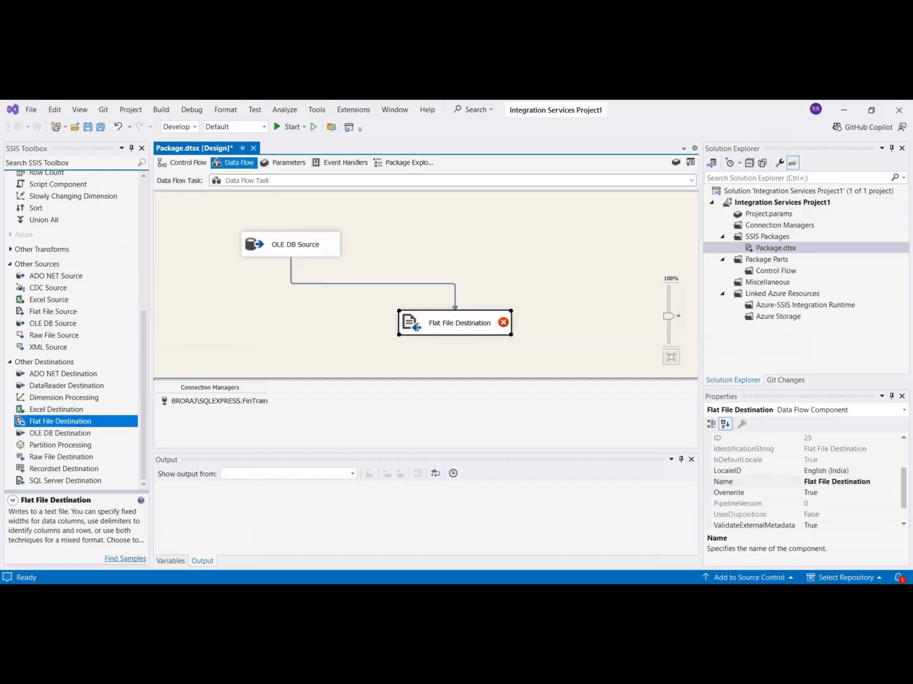
{"action": "double_click", "coordinate": [418, 326]}
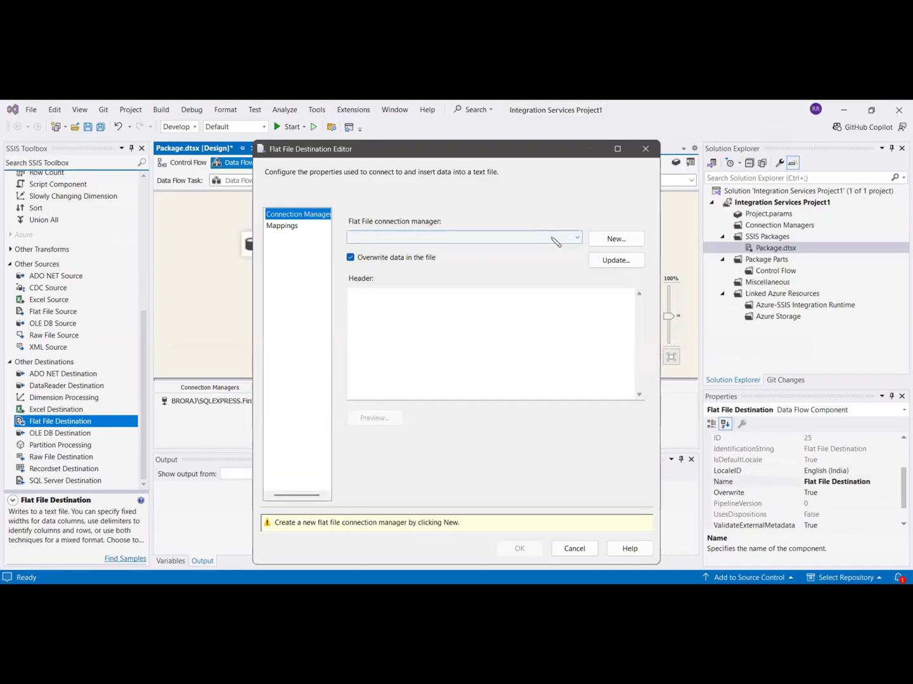
{"action": "left_click", "coordinate": [616, 239]}
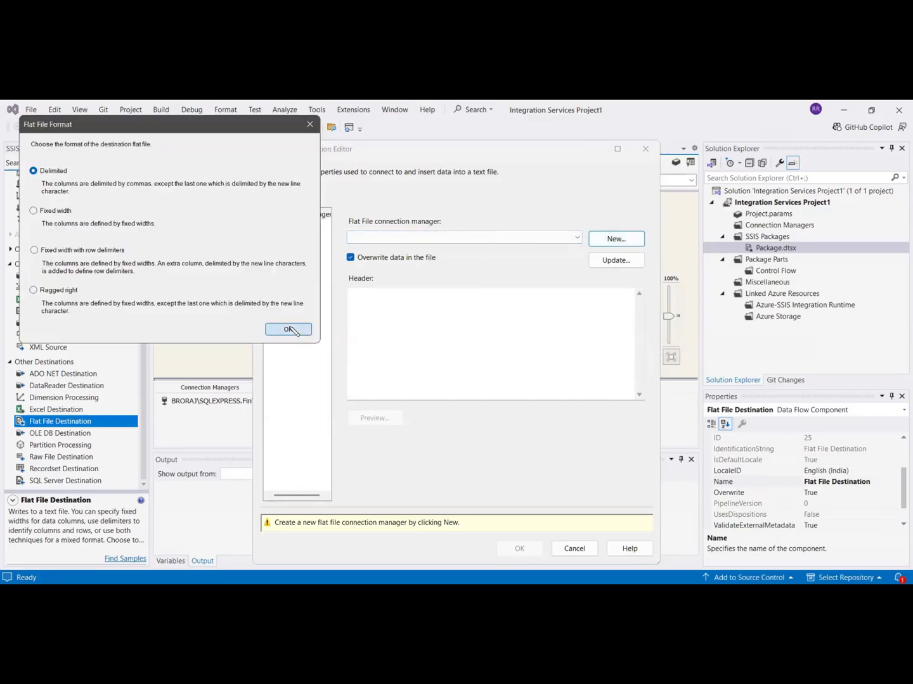
{"action": "left_click", "coordinate": [291, 327]}
Create a text document named Output in Downloads\New folder and choose it as the flat file connection's file.
{"action": "left_click", "coordinate": [594, 286]}
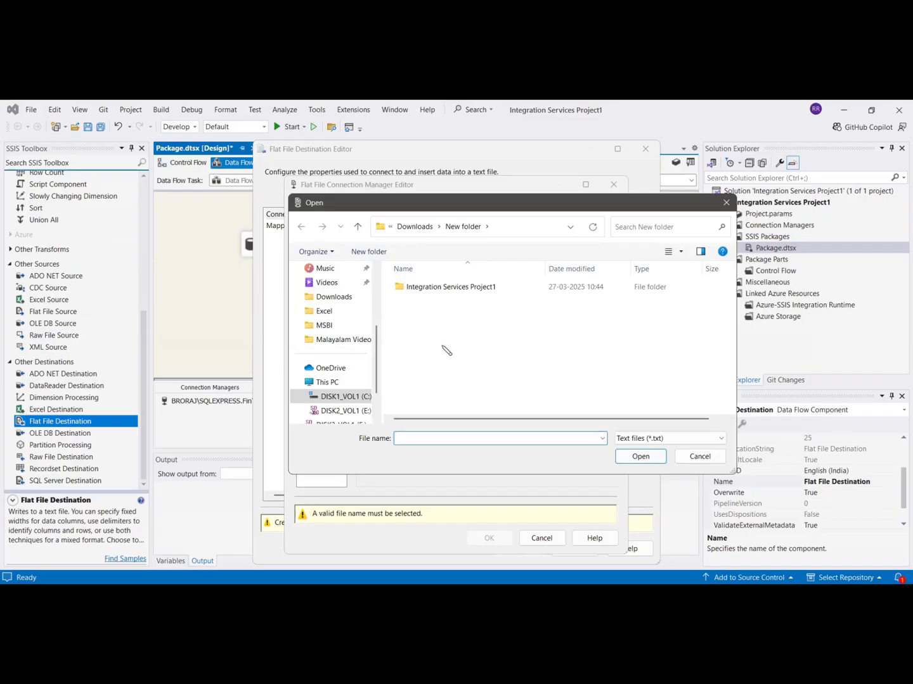
{"action": "right_click", "coordinate": [453, 337]}
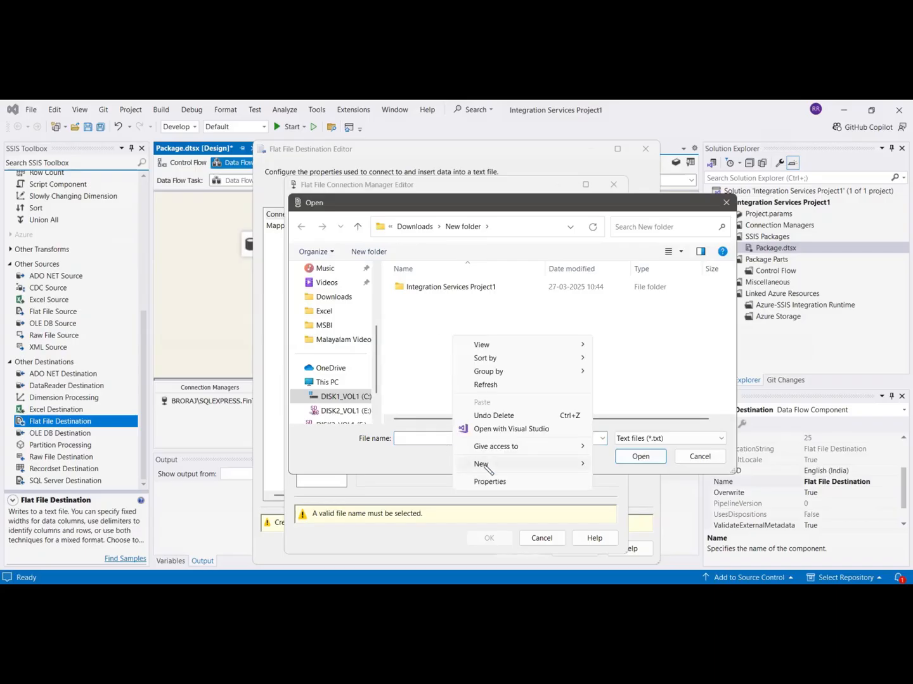
{"action": "mouse_move", "coordinate": [493, 469]}
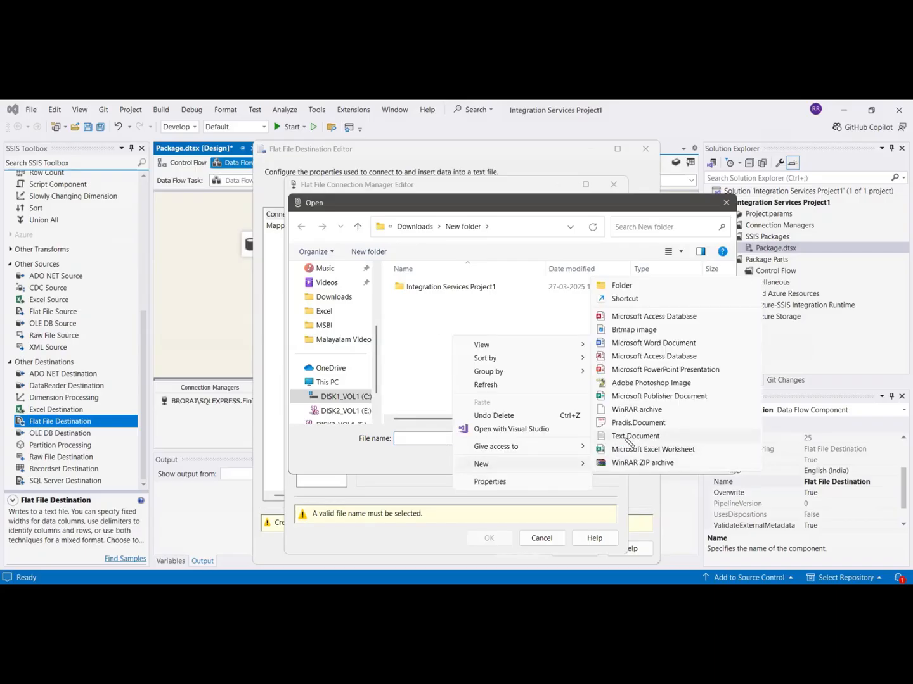
{"action": "left_click", "coordinate": [634, 437]}
{"action": "type", "text": "Output"}
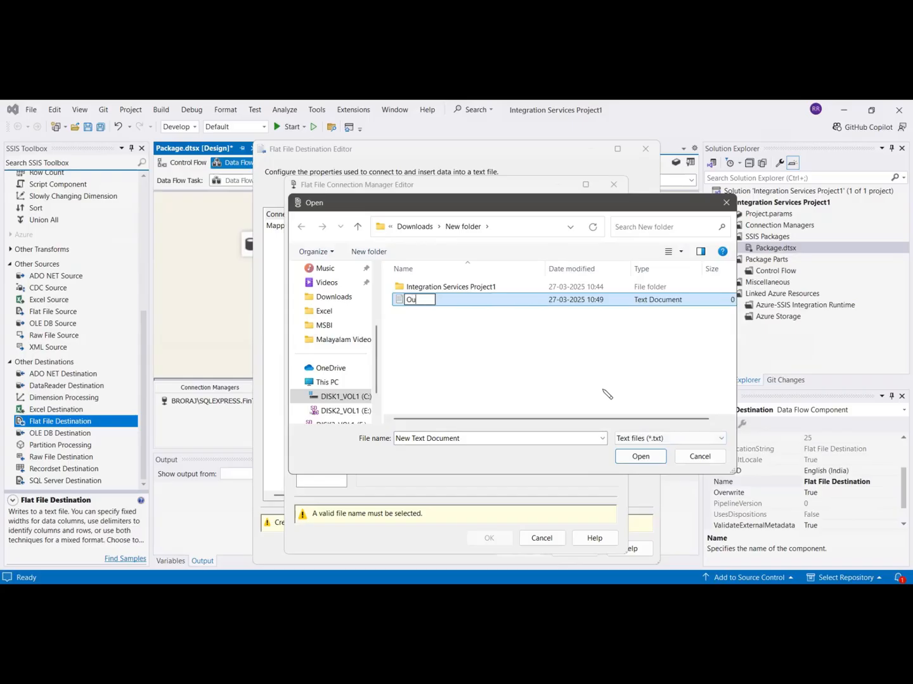
{"action": "key", "text": "Return"}
{"action": "left_click", "coordinate": [425, 302]}
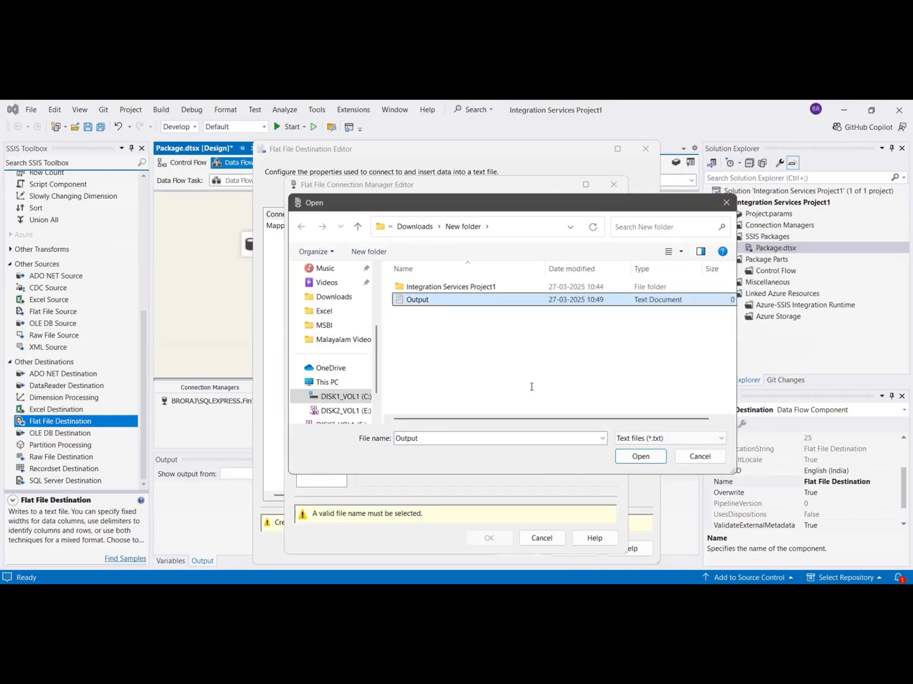
{"action": "key", "text": "Return"}
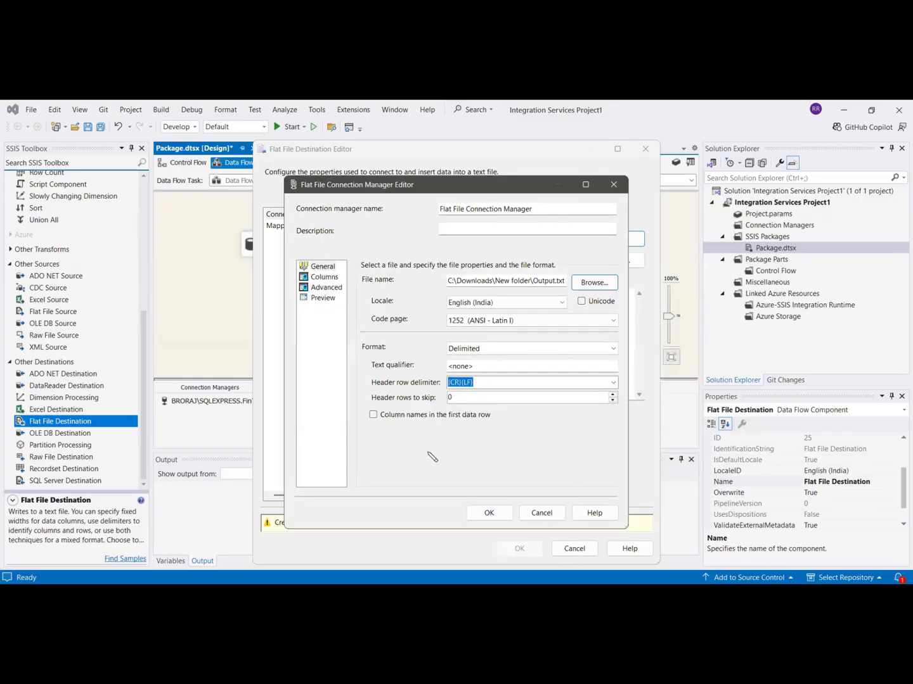
Enable column names in the first data row for the flat file connection and accept the Flat File Destination's default column mappings.
{"action": "left_click", "coordinate": [396, 419]}
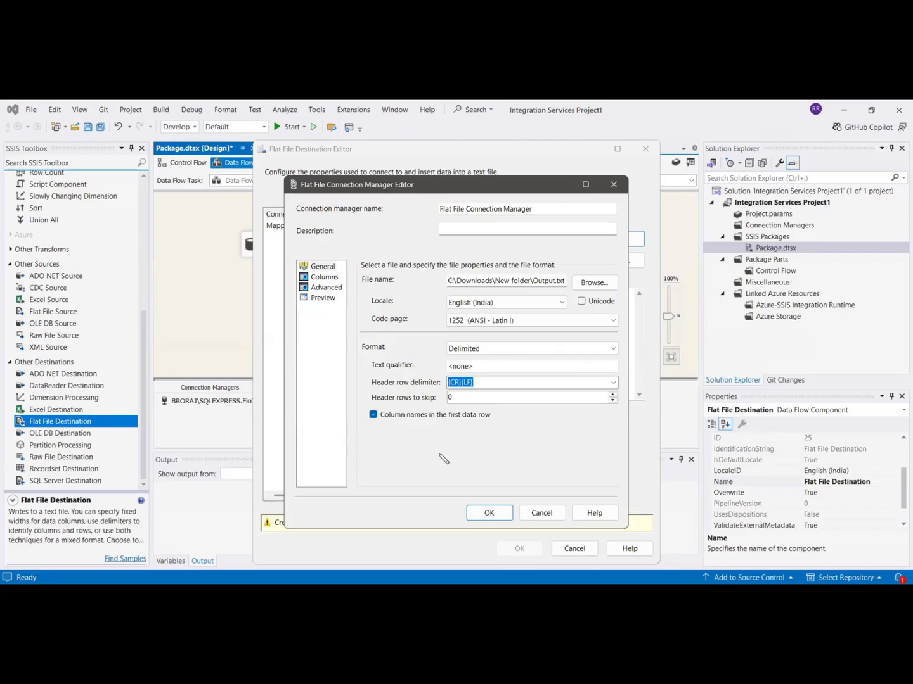
{"action": "left_click", "coordinate": [488, 512]}
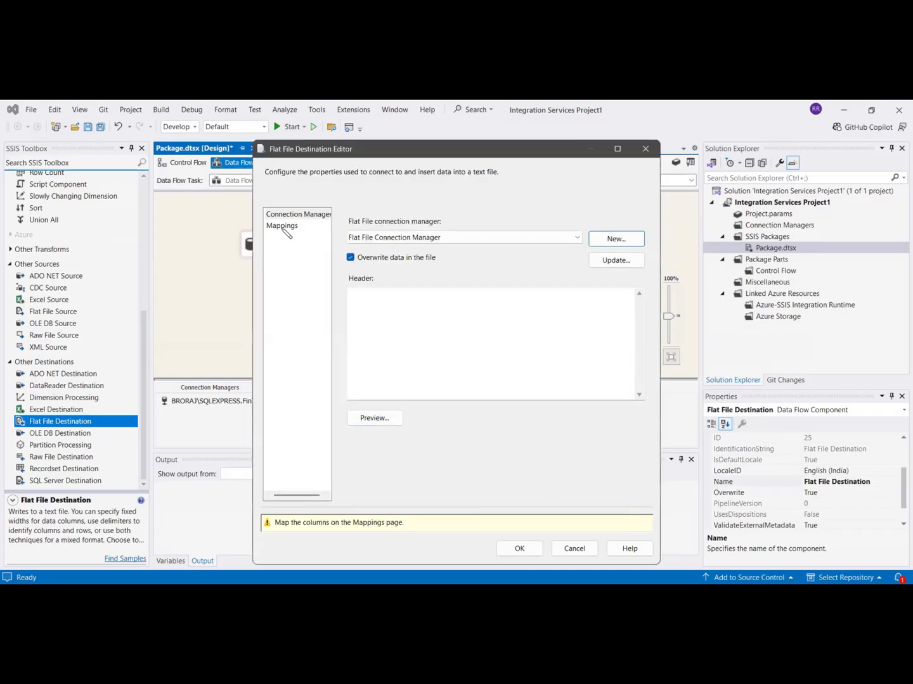
{"action": "left_click", "coordinate": [284, 228]}
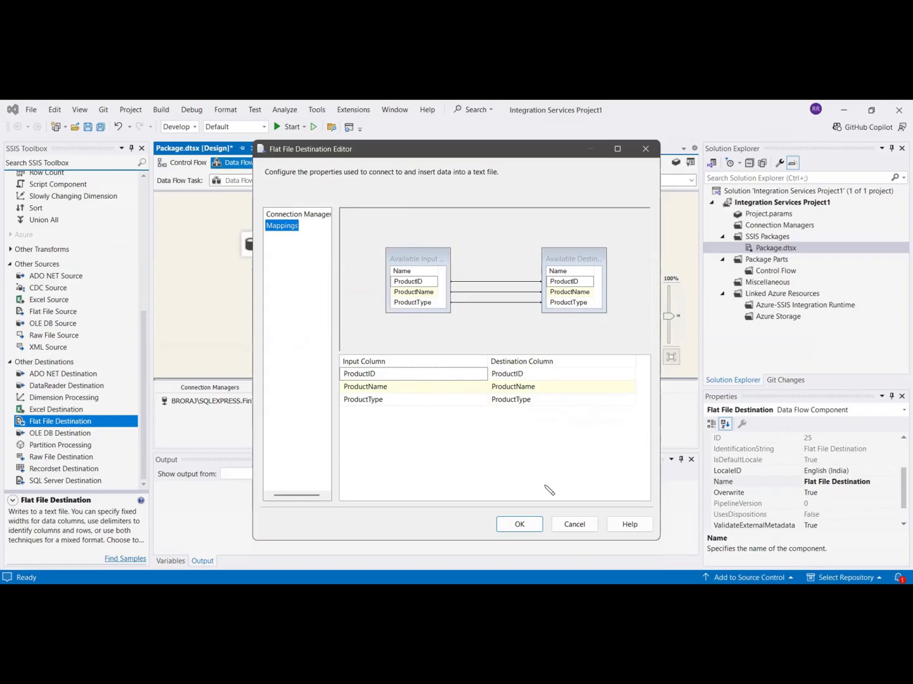
{"action": "left_click", "coordinate": [534, 528]}
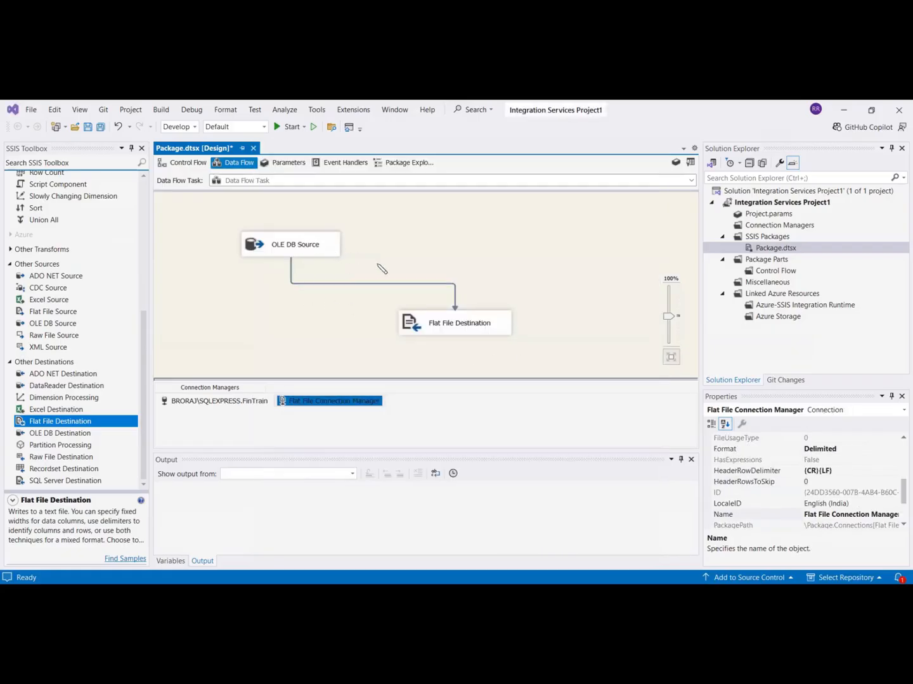
Execute Package.dtsx and return to design mode once the run ends.
{"action": "left_click", "coordinate": [776, 248]}
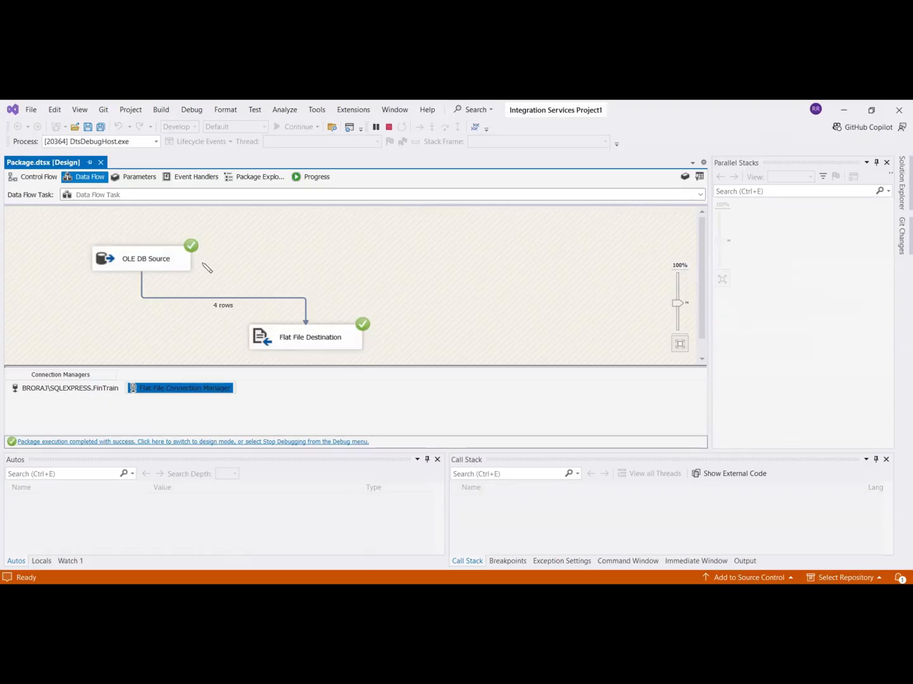
{"action": "left_click", "coordinate": [254, 443]}
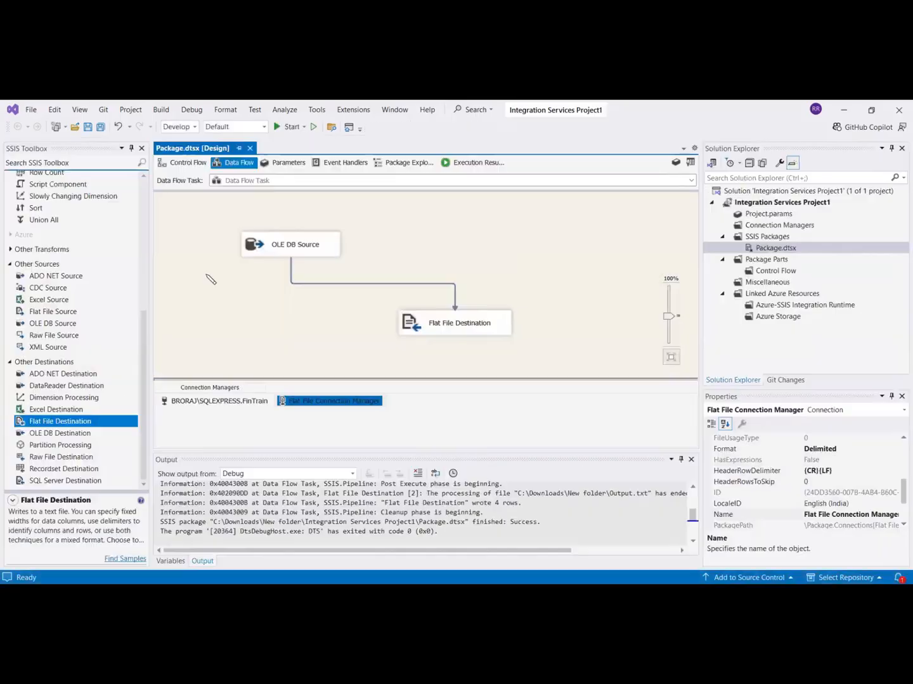
Switch to File Explorer, open the Output text file from New folder and examine the exported header and product rows.
{"action": "key", "text": "alt+Tab"}
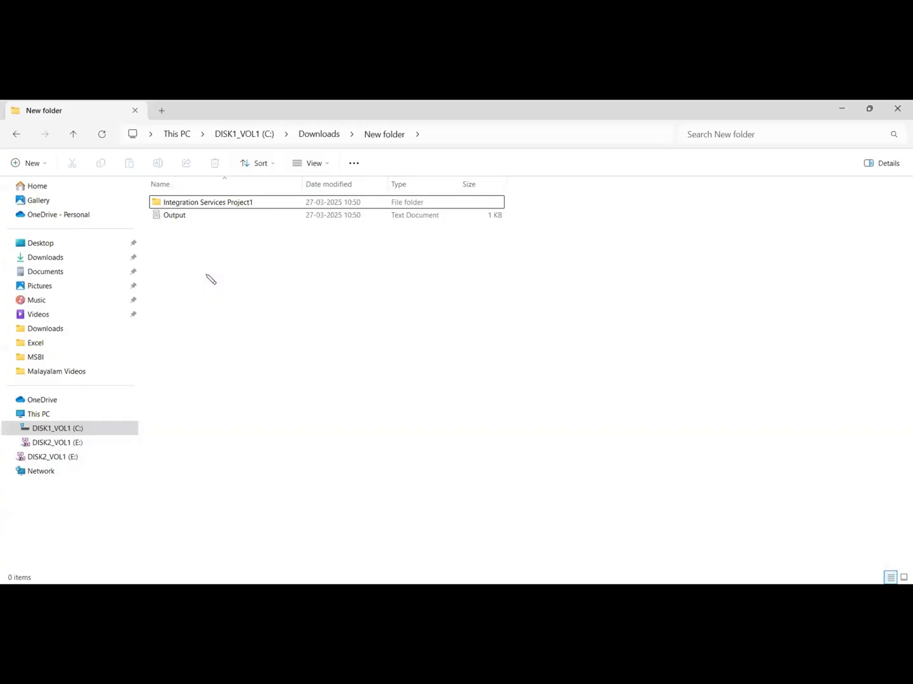
{"action": "double_click", "coordinate": [184, 217]}
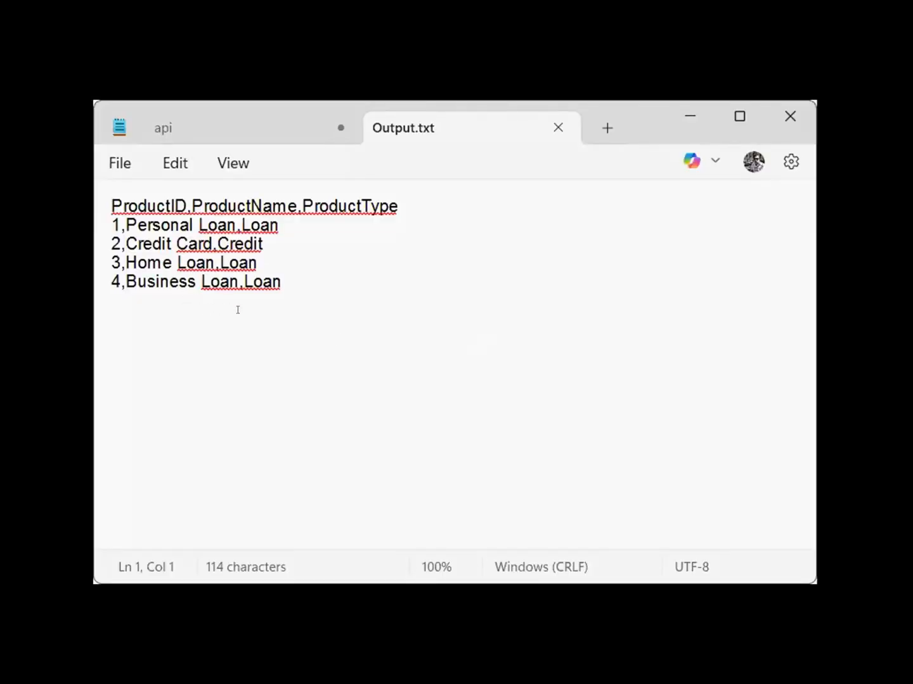
{"action": "left_click_drag", "start_coordinate": [288, 283], "coordinate": [105, 222]}
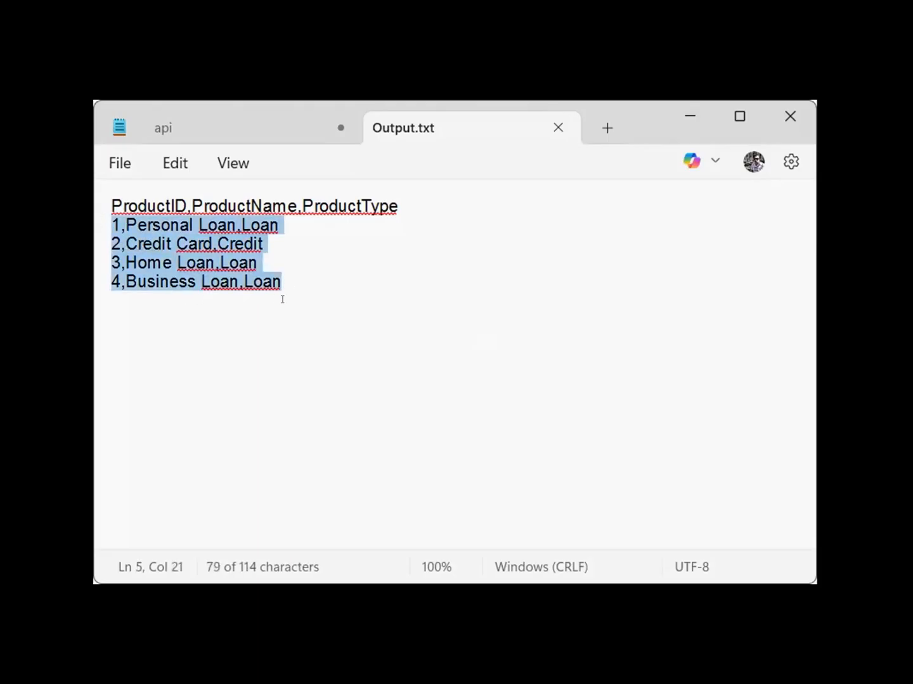
{"action": "left_click", "coordinate": [334, 299]}
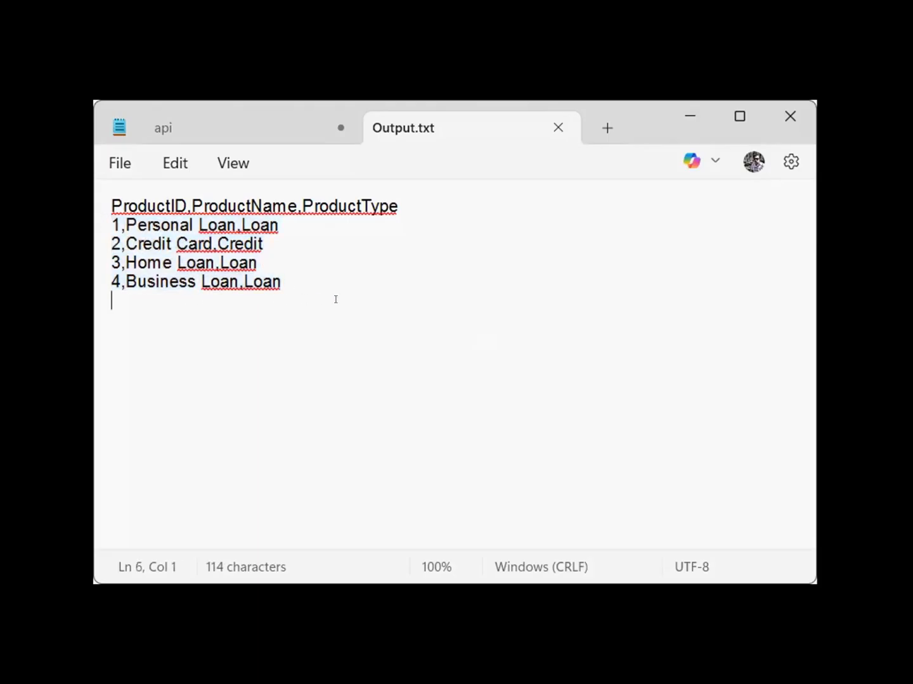